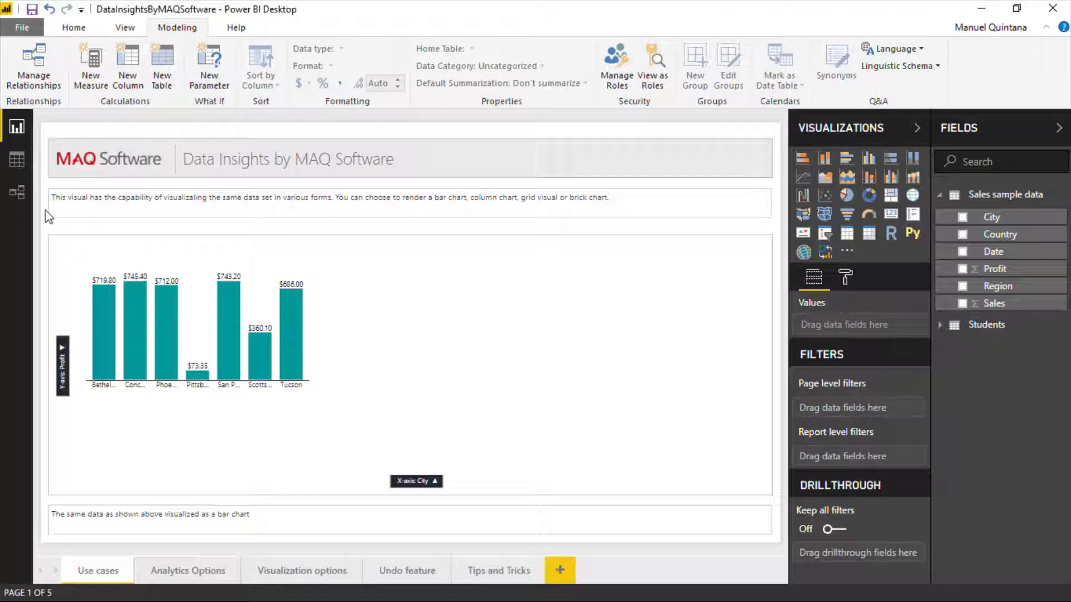
- Switch Presentation mode off for the Data Insights visual, exposing its View, X and Y settings
left_click(448, 316)
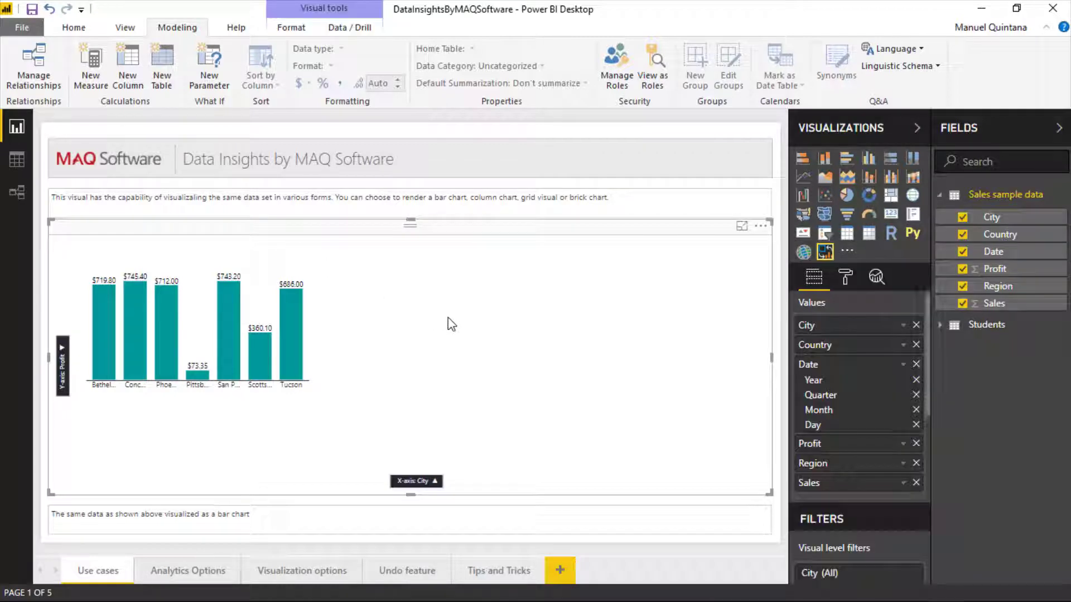
left_click(831, 276)
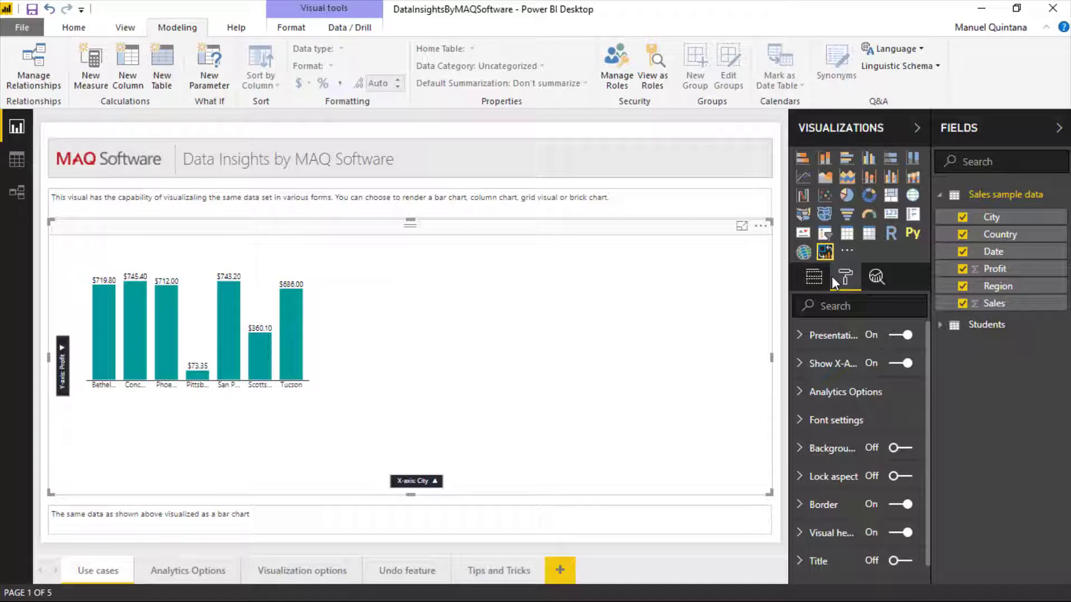
left_click(800, 340)
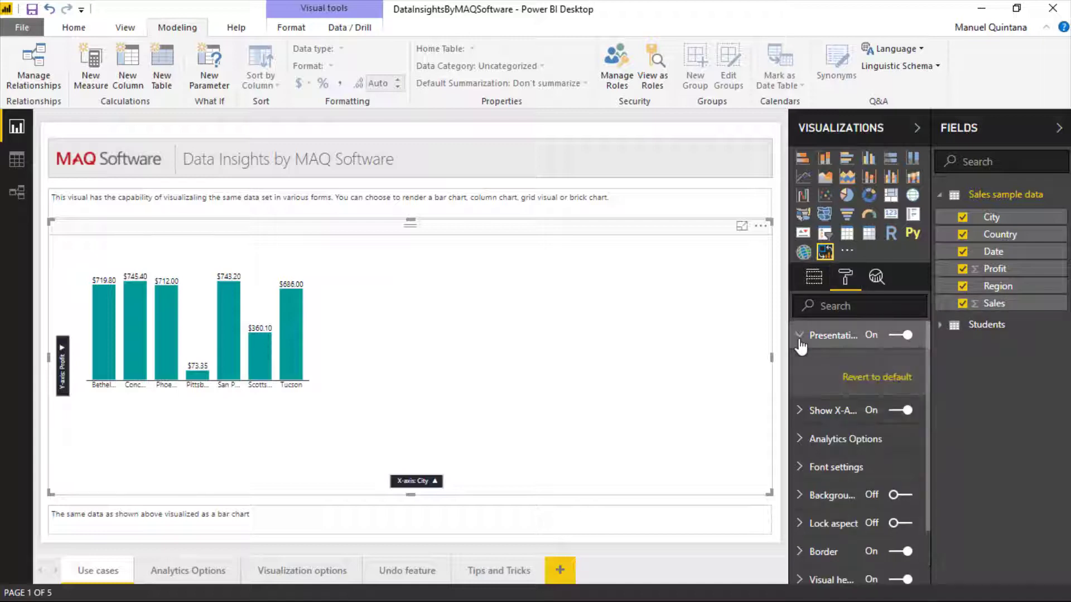
left_click(802, 336)
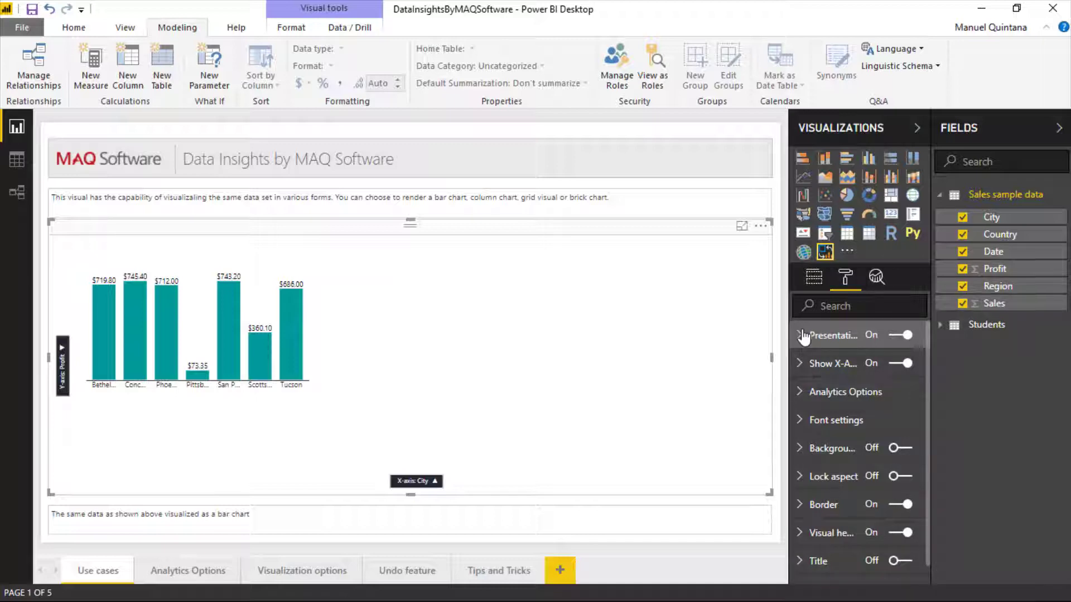
left_click(899, 335)
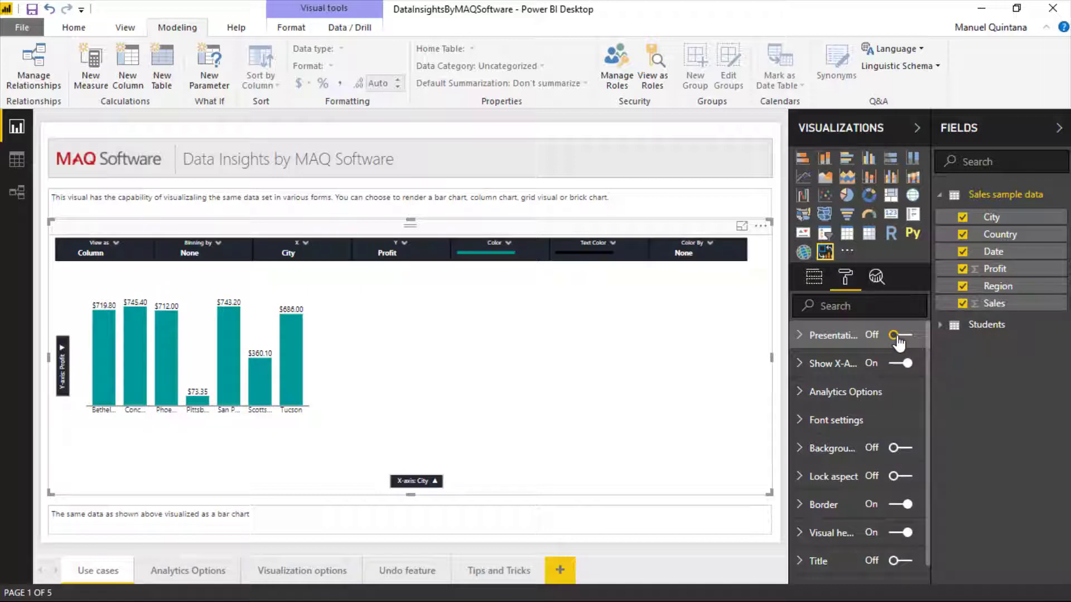
left_click(94, 254)
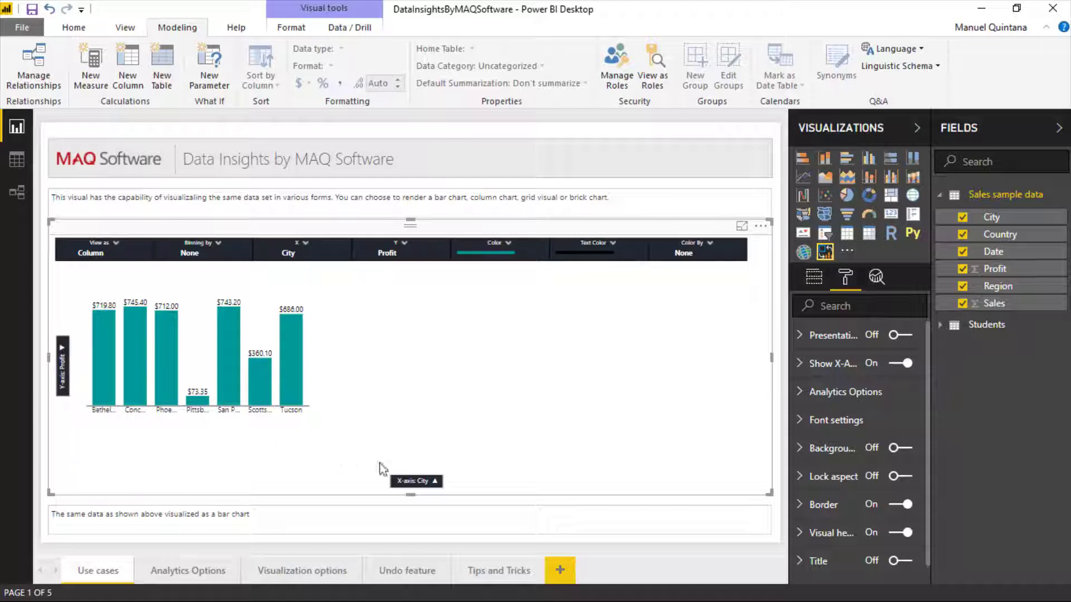
left_click(491, 249)
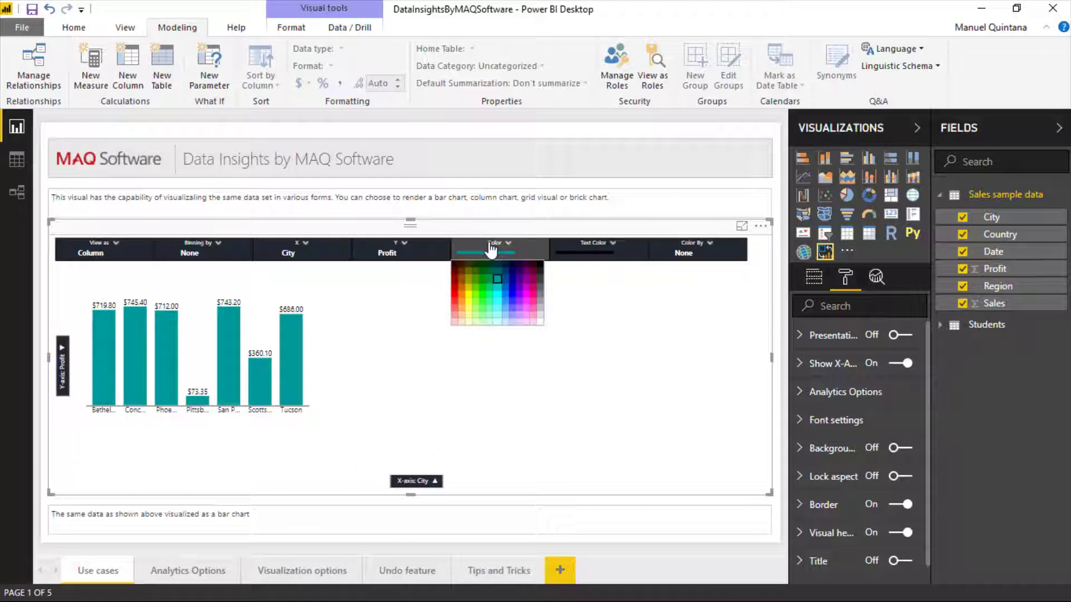
left_click(605, 261)
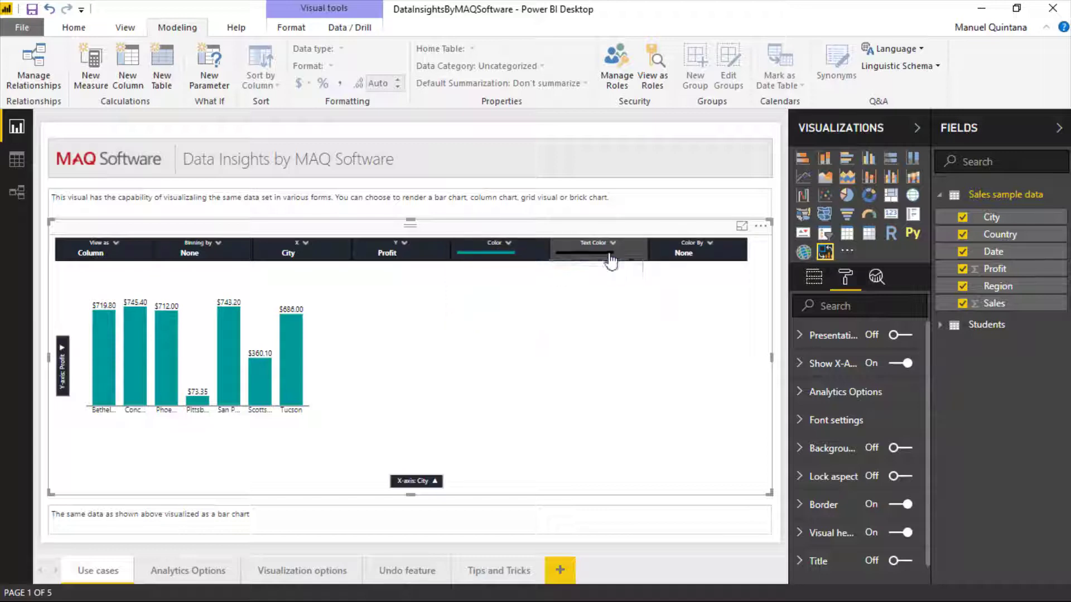
left_click(680, 260)
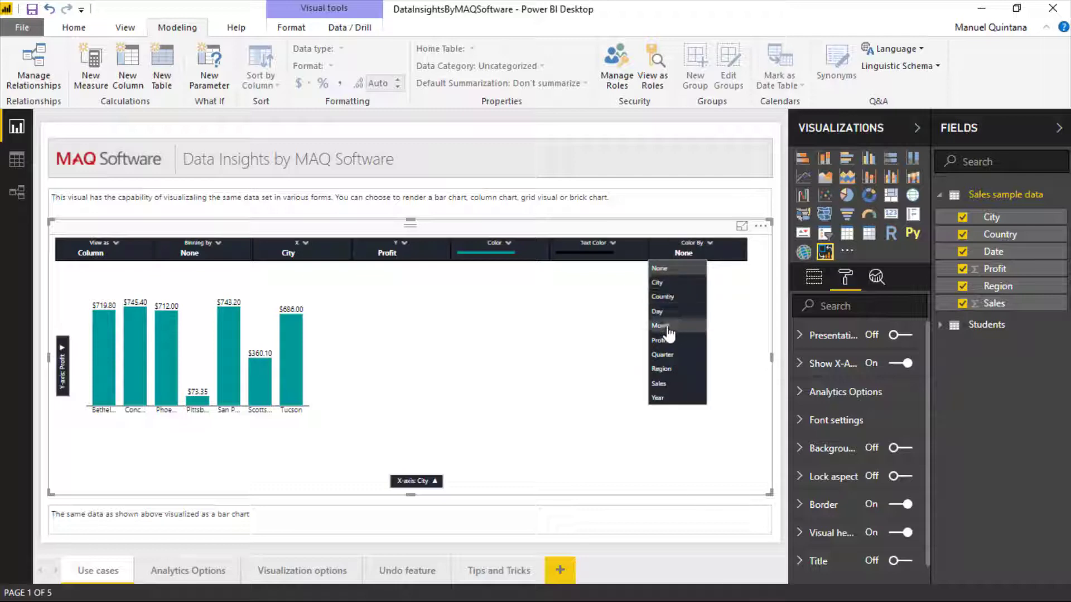
left_click(668, 334)
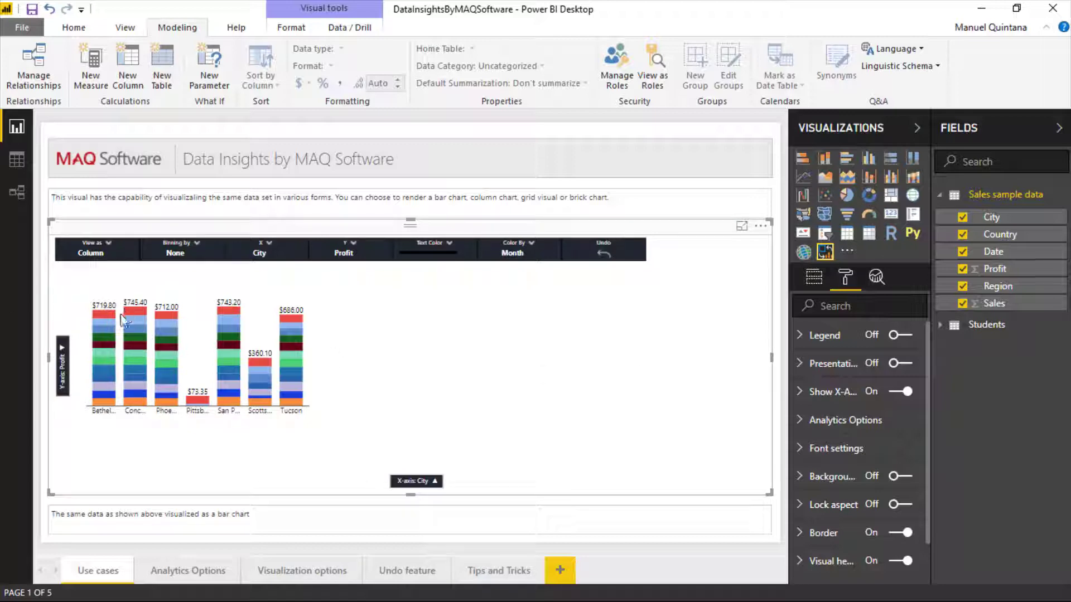
left_click(607, 260)
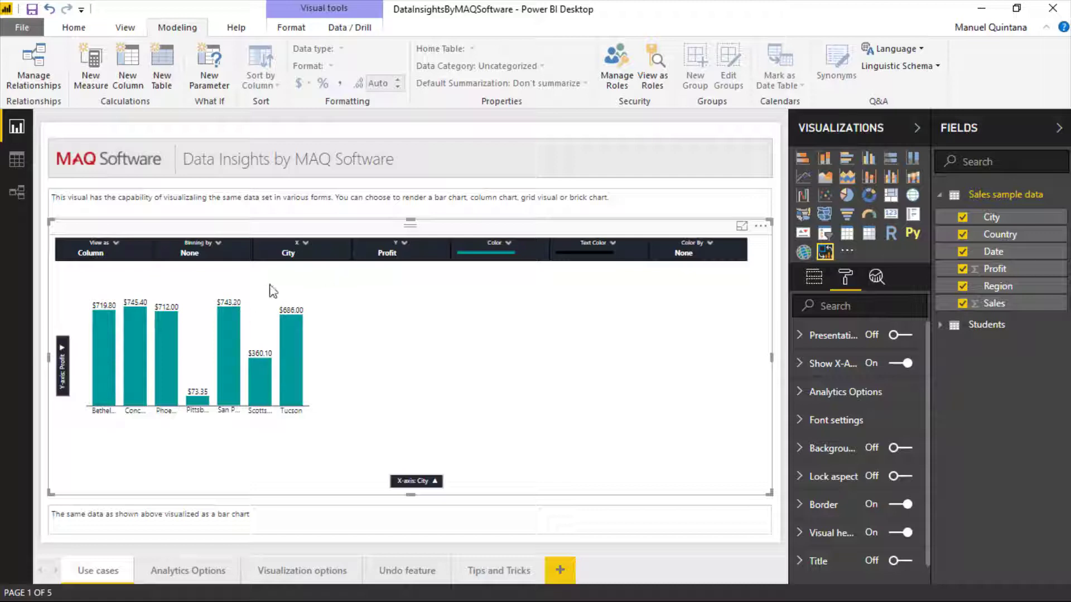
- Keep City on the x-axis and bin the chart by Country into Contra Costa, Maricopa and Pima panels
left_click(293, 268)
left_click(287, 281)
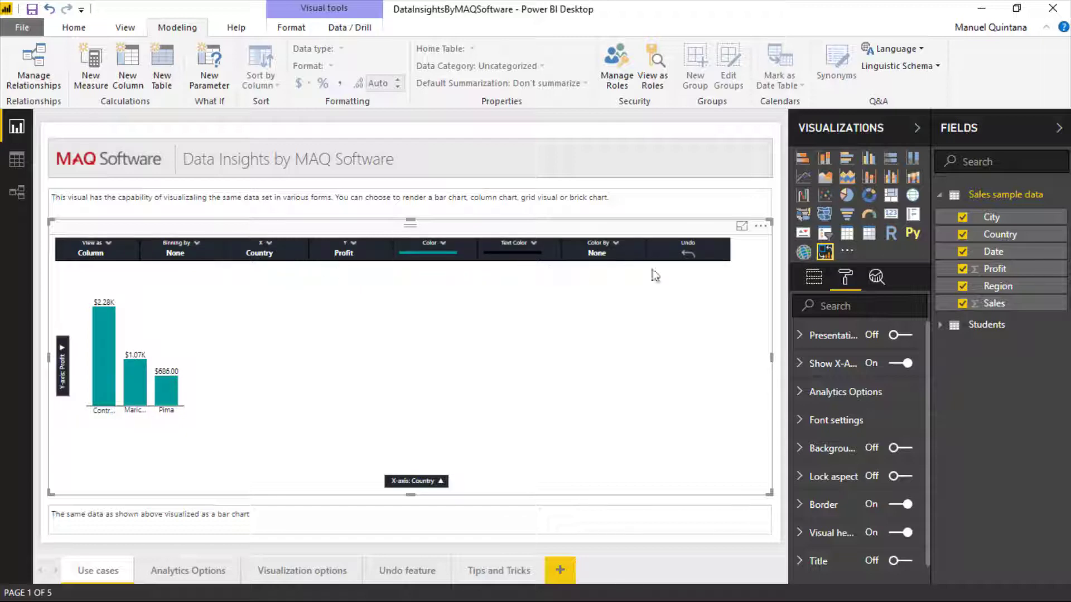
left_click(693, 260)
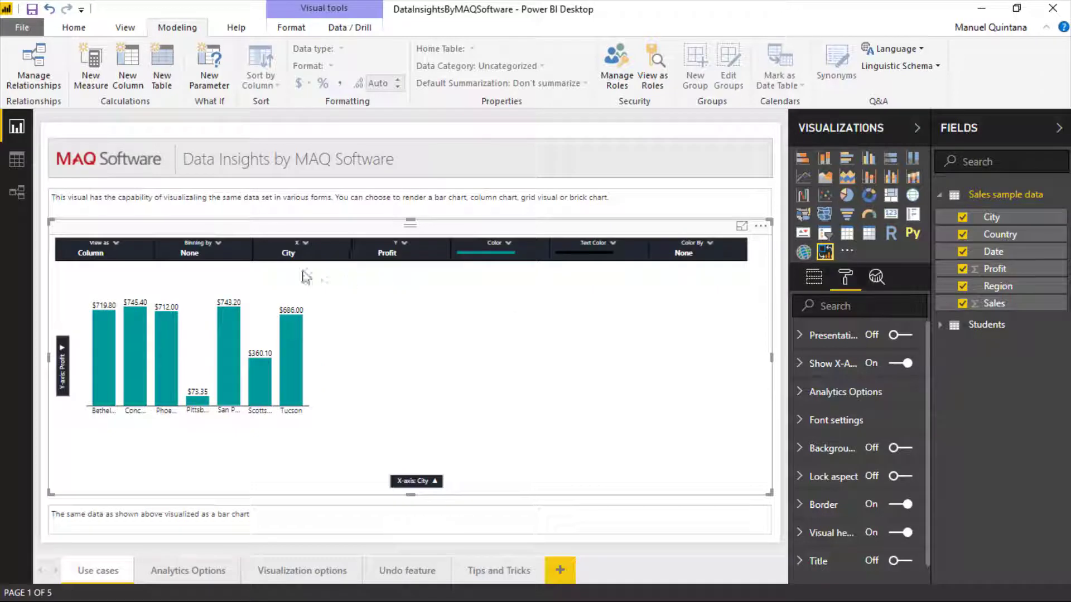
left_click(215, 258)
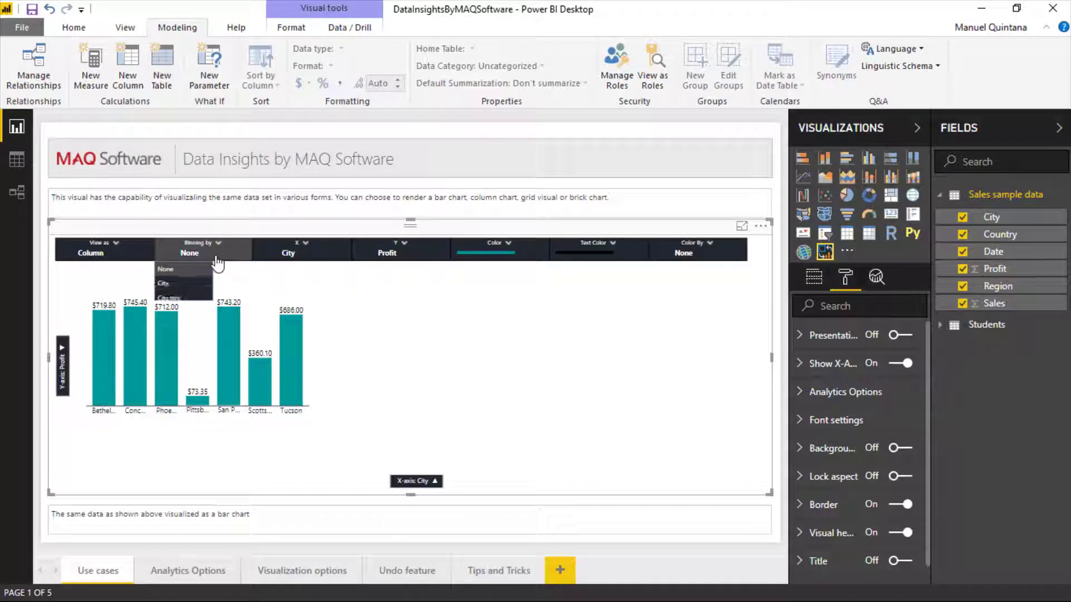
left_click(184, 300)
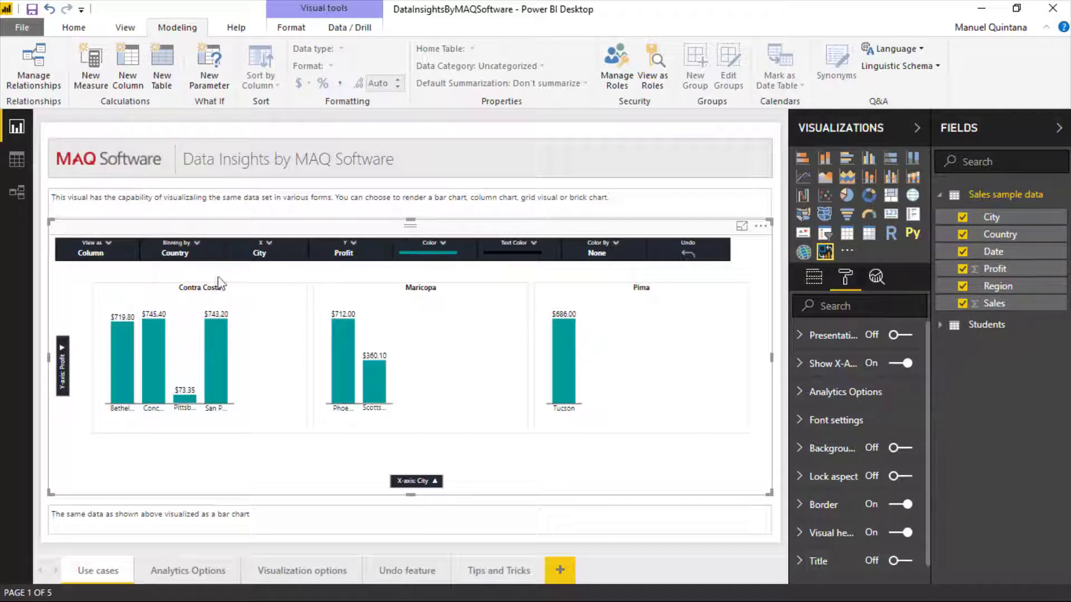
left_click(201, 254)
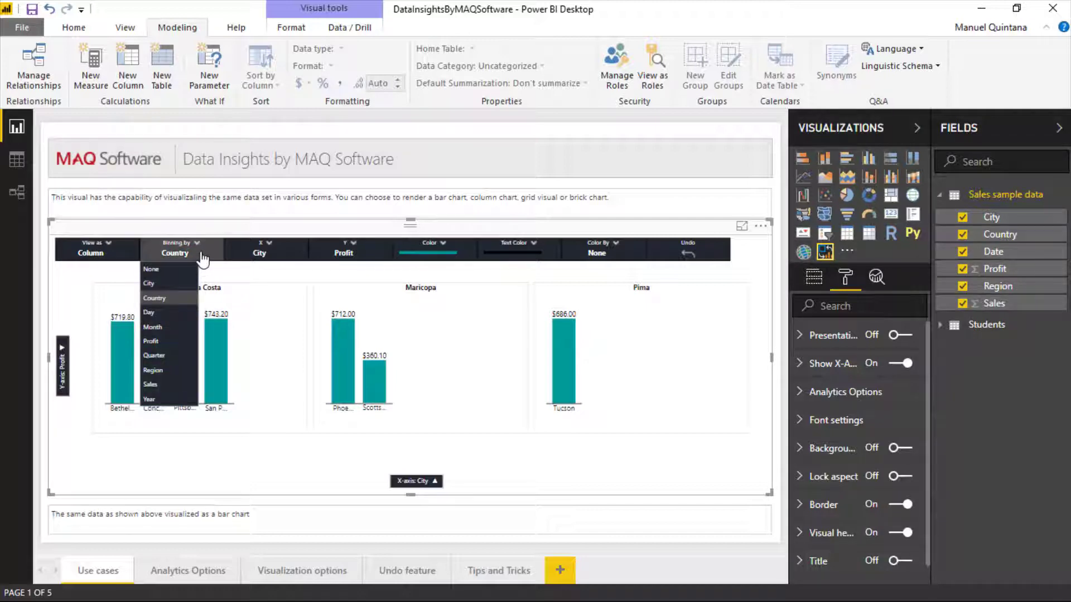
- Bin the Profit-by-City chart by Day with bin size 6, giving panels 1–6 through 31–31
left_click(170, 313)
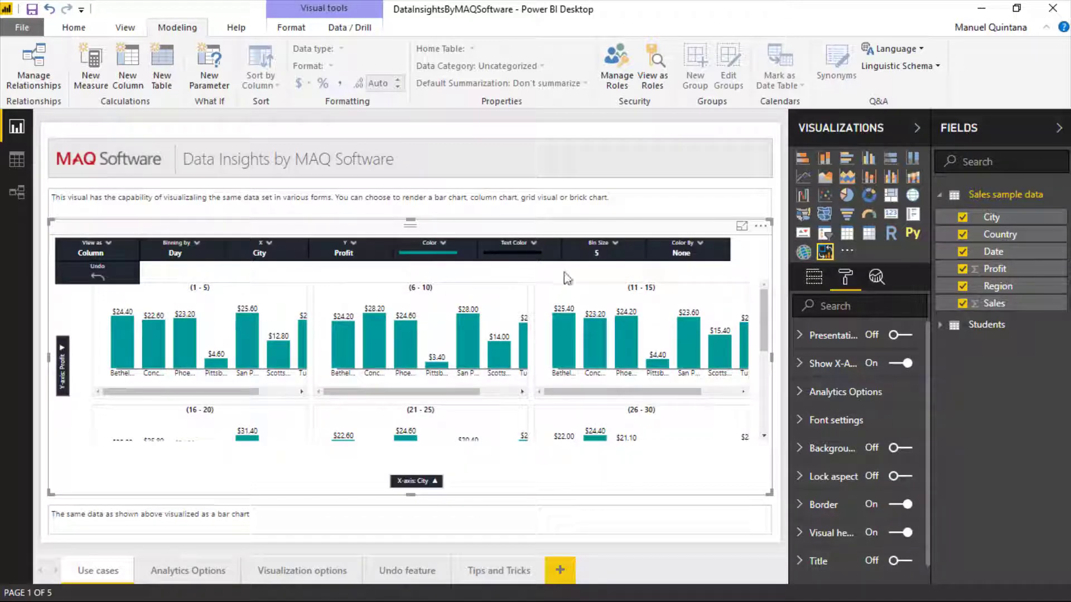
left_click(597, 254)
left_click(576, 341)
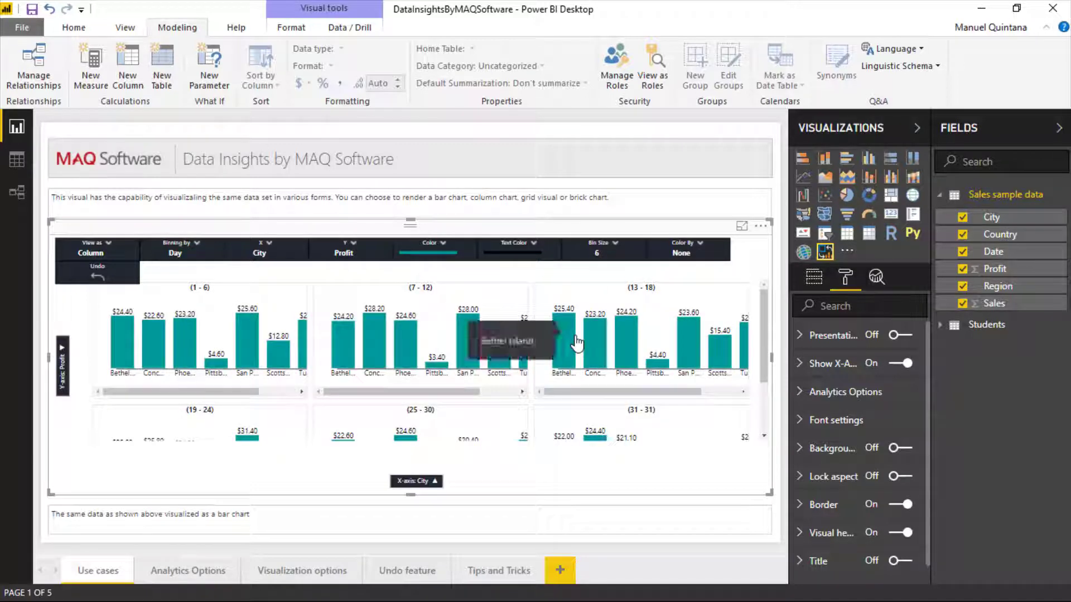
scroll(576, 341, "down", 3)
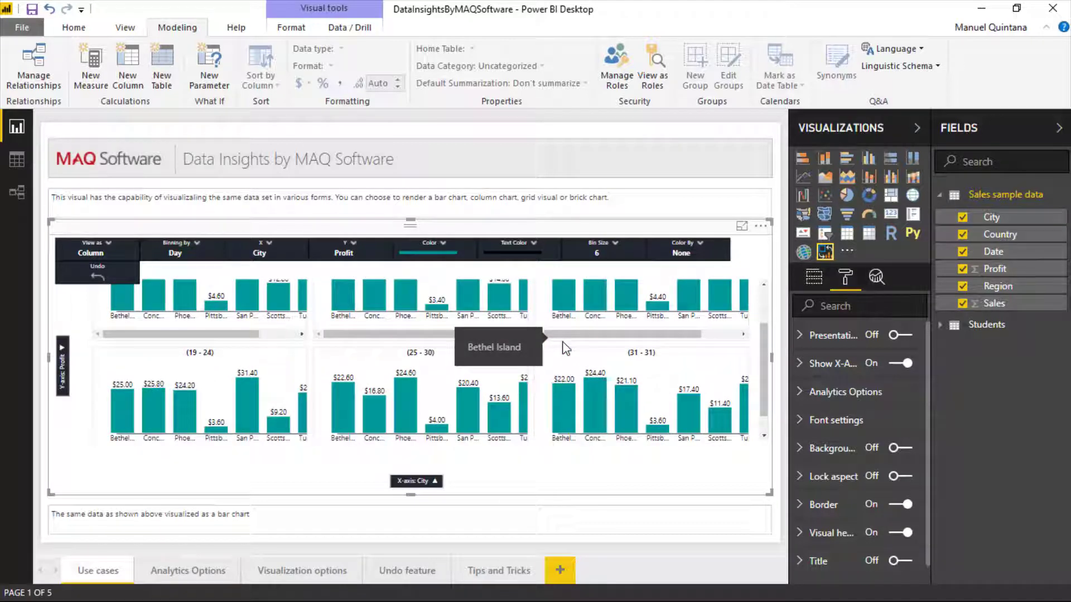
mouse_move(567, 356)
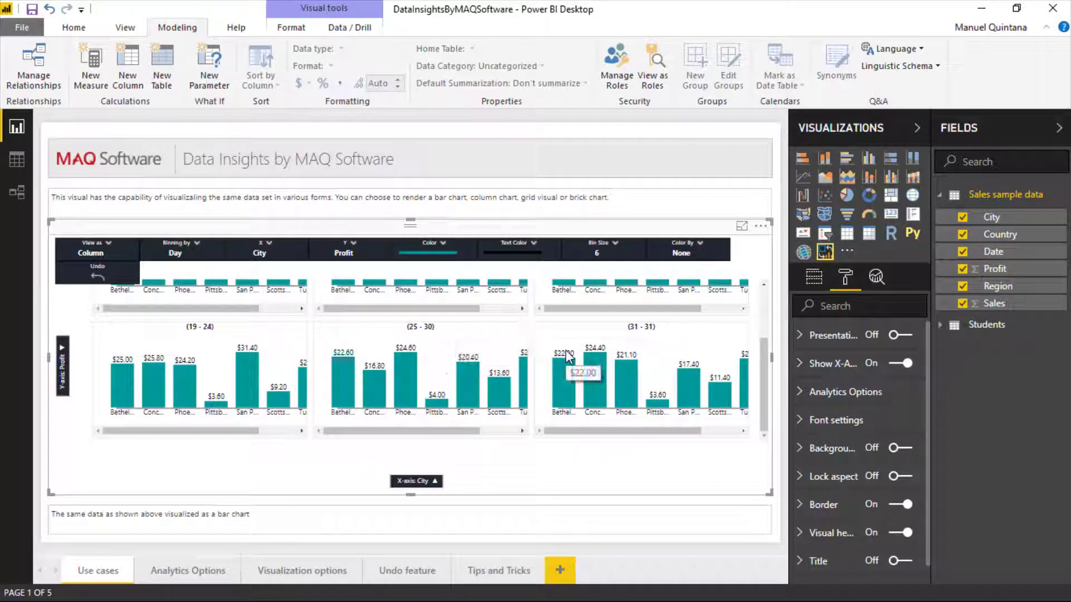
scroll(568, 356, "up", 3)
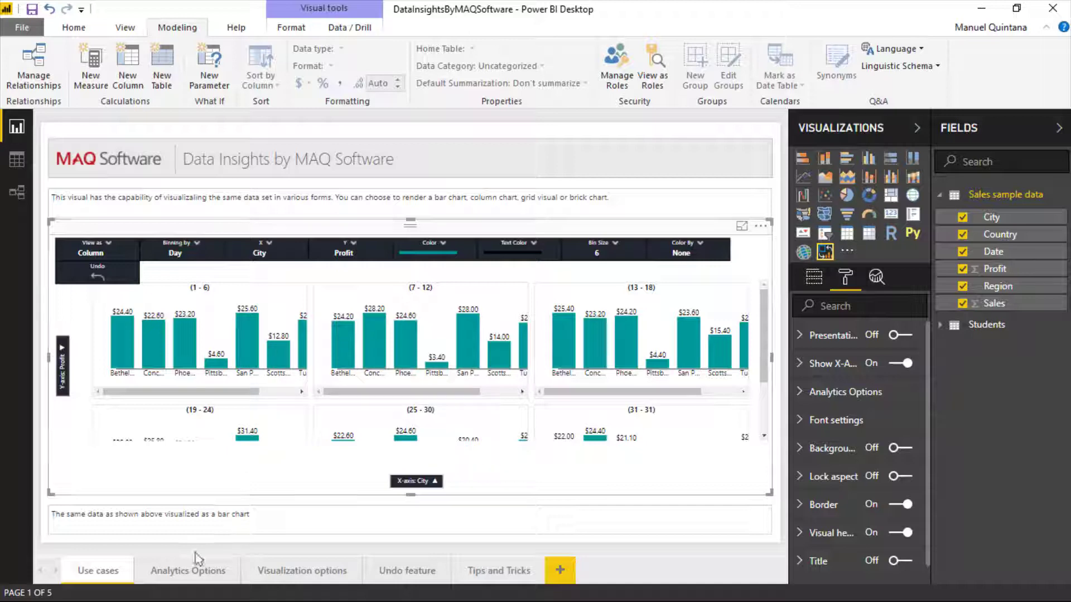
- On the Analytics Options page, switch on the average line for the Profit-by-Quarter bar chart
left_click(192, 571)
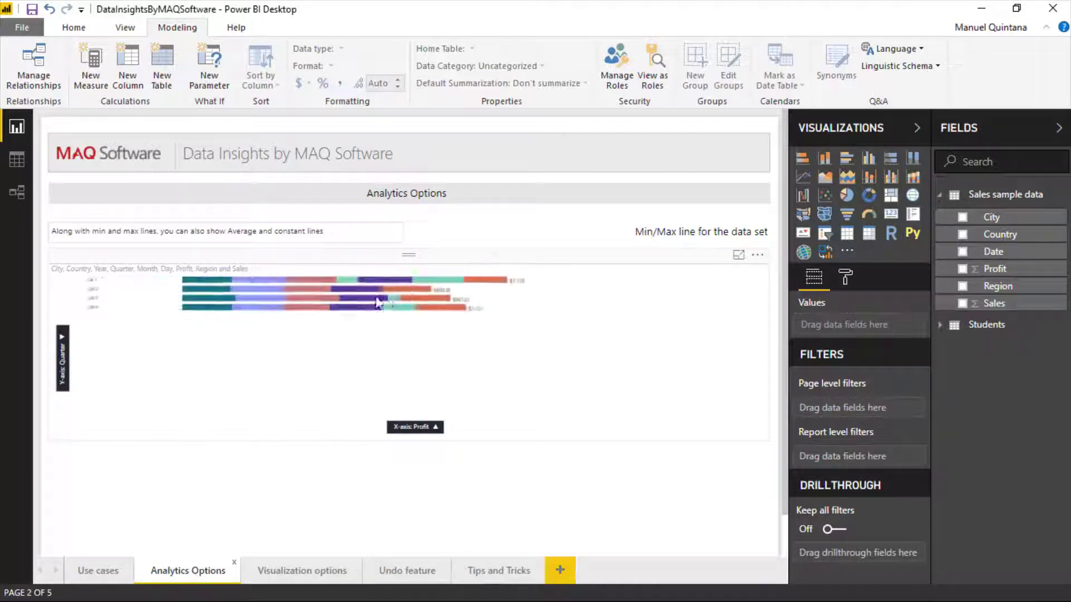
left_click(460, 268)
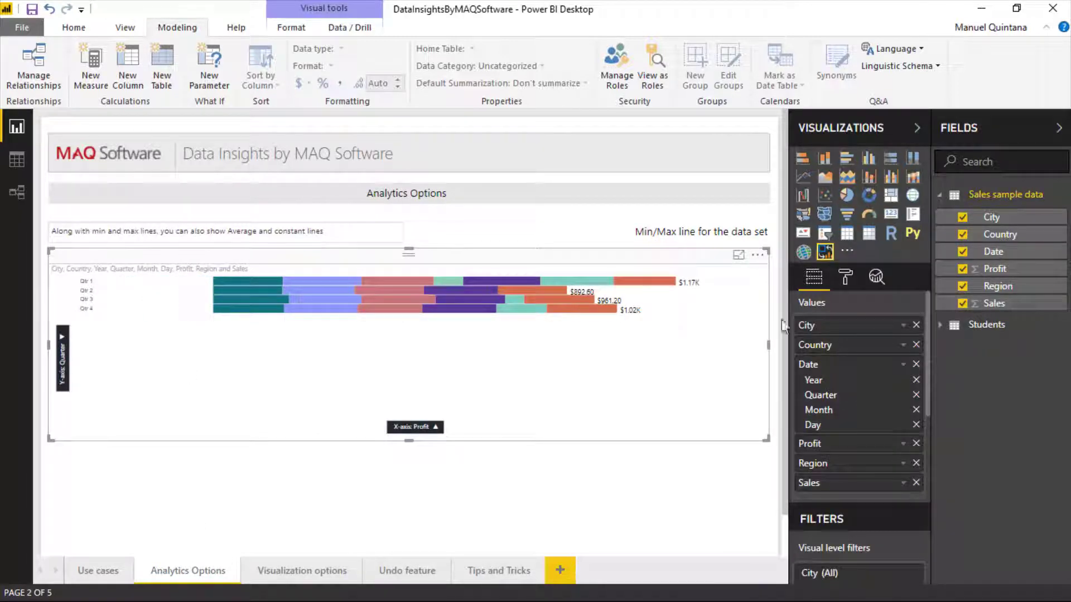
left_click(843, 279)
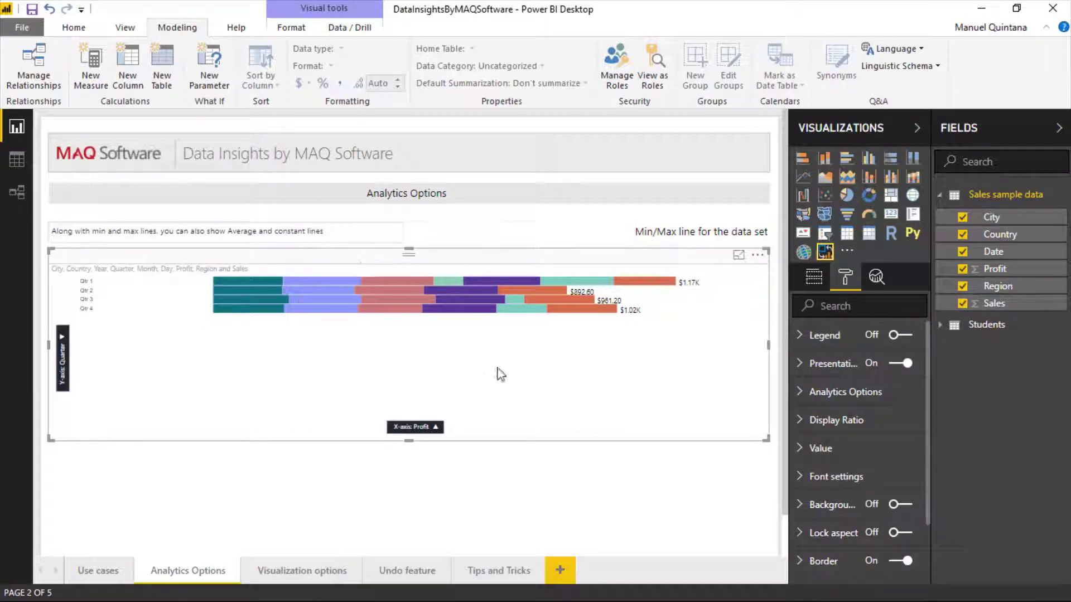
left_click(799, 397)
scroll(810, 410, "down", 2)
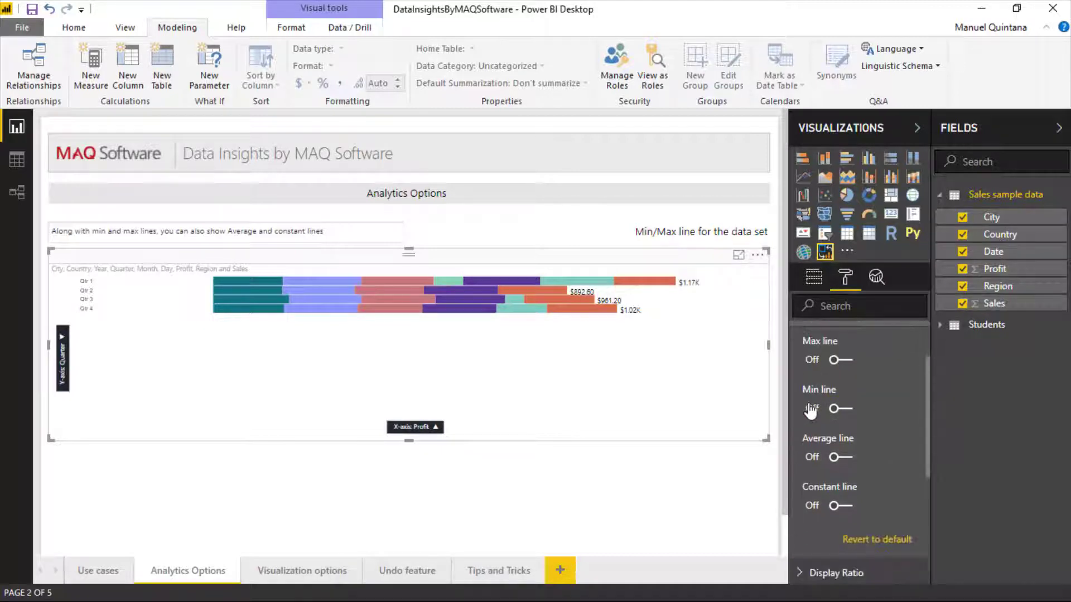
left_click(849, 463)
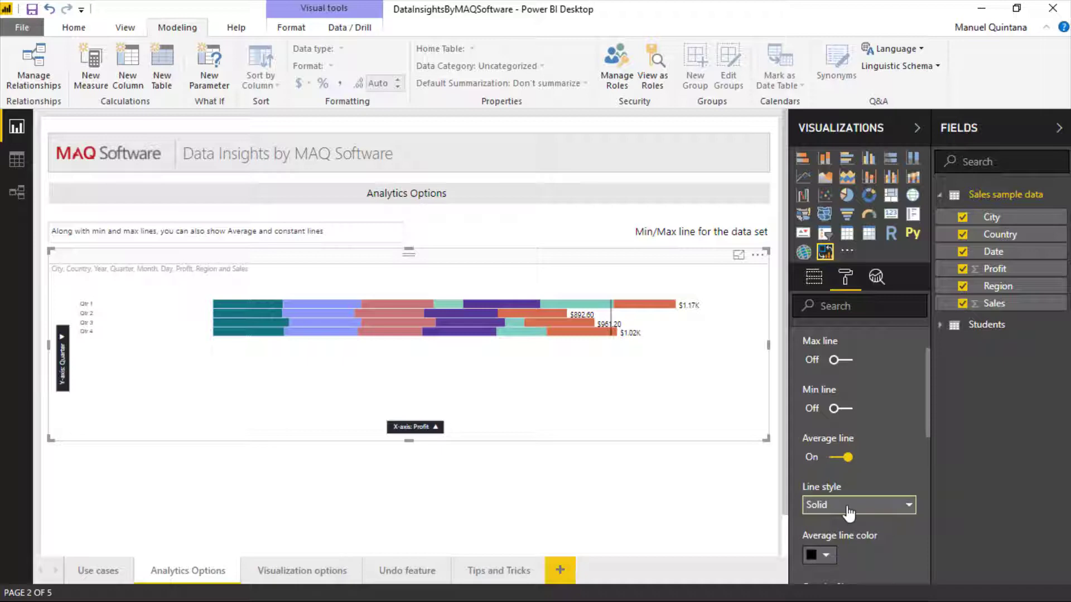
scroll(848, 512, "down", 3)
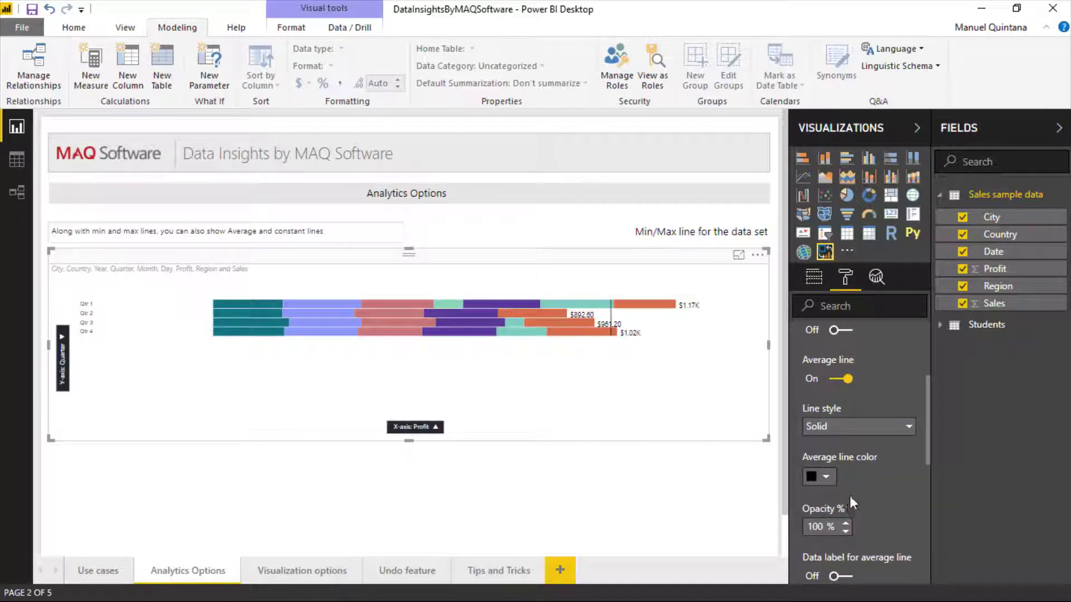
scroll(849, 494, "down", 3)
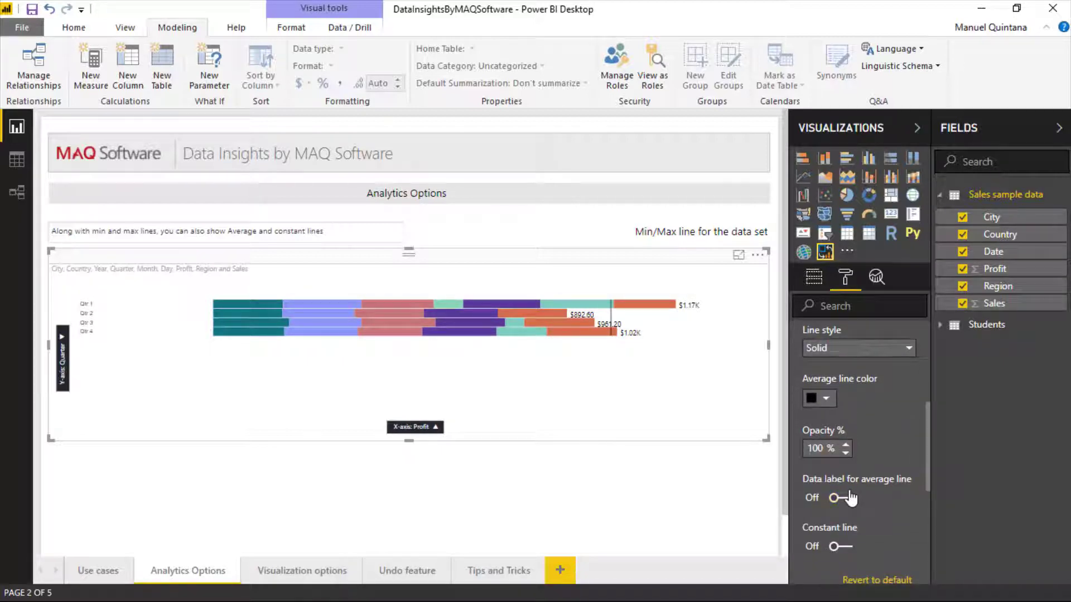
scroll(849, 496, "up", 9)
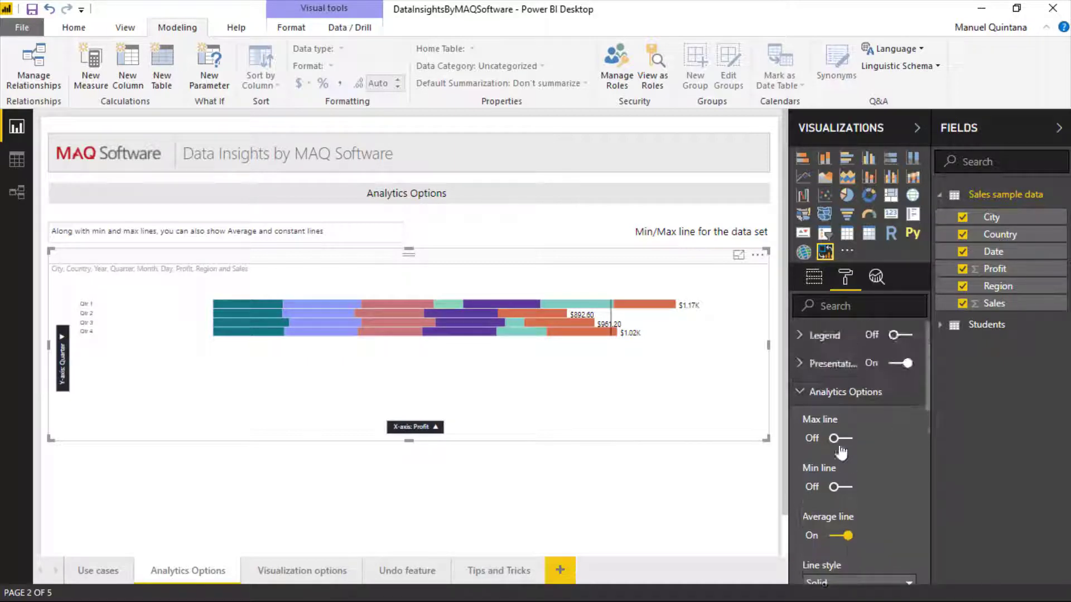
left_click(824, 395)
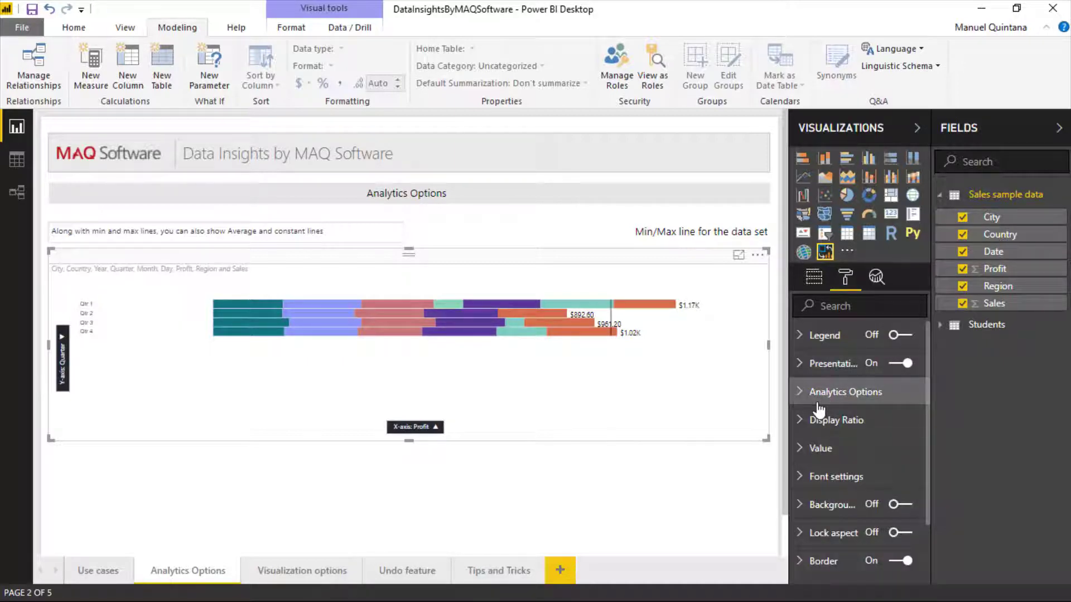
- On the Visualization options page, add the Country column to the grid table beside City
left_click(337, 572)
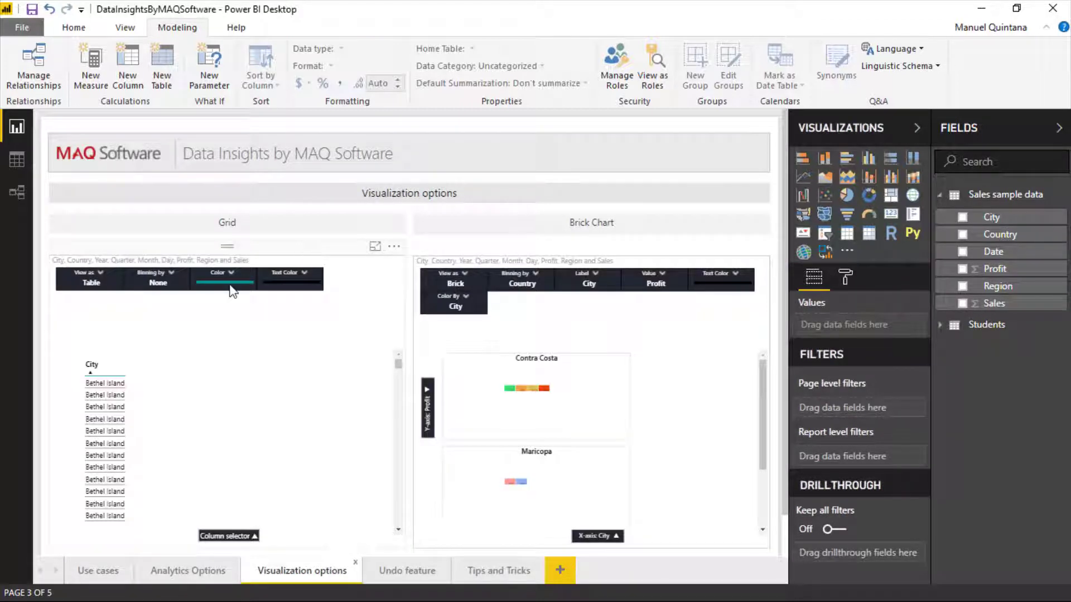
left_click(241, 534)
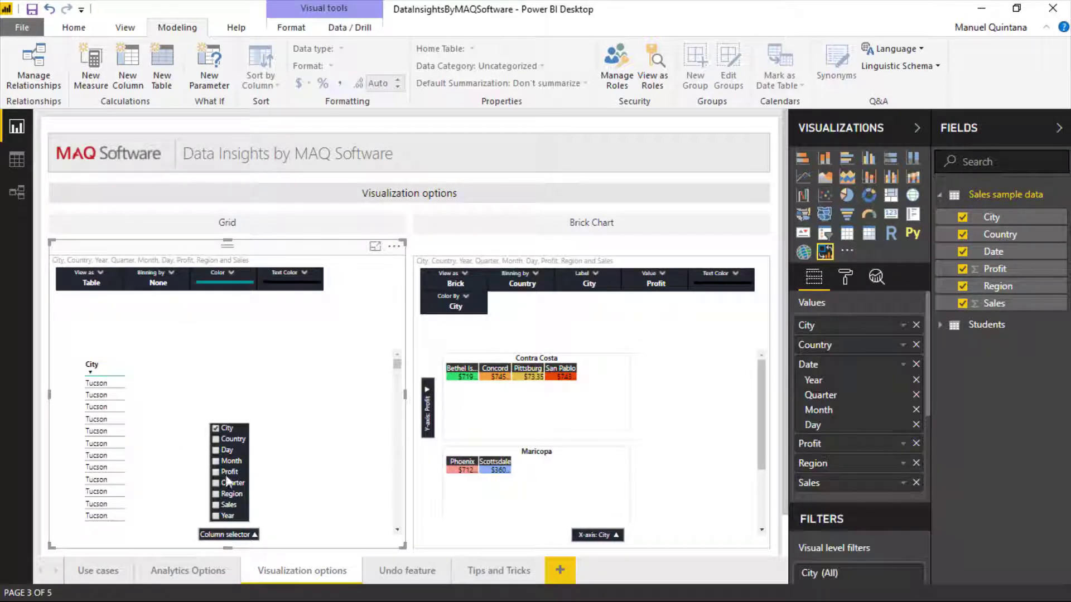
left_click(216, 440)
left_click(296, 496)
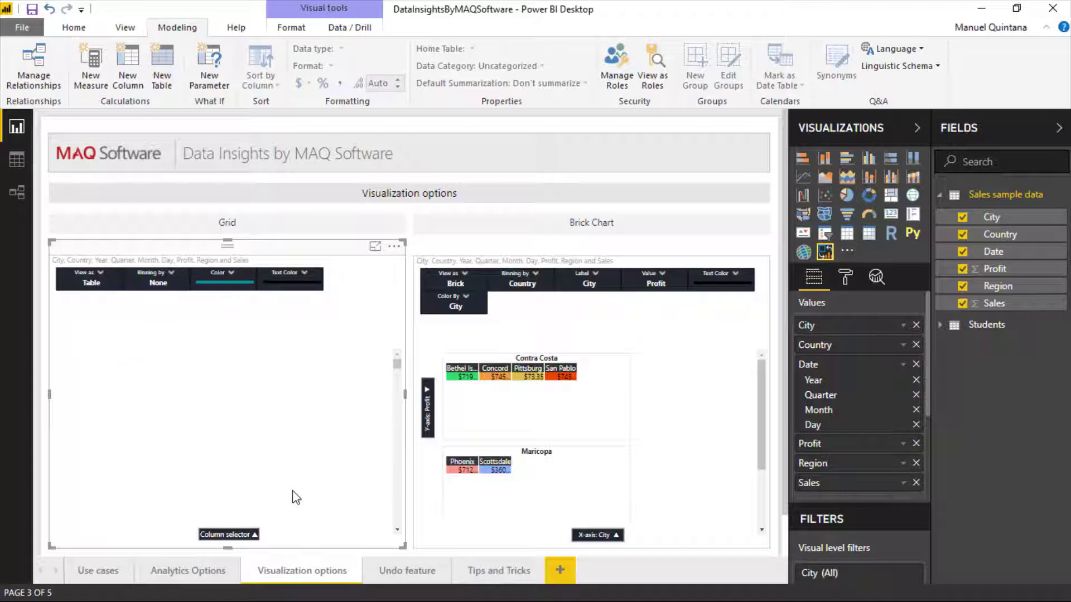